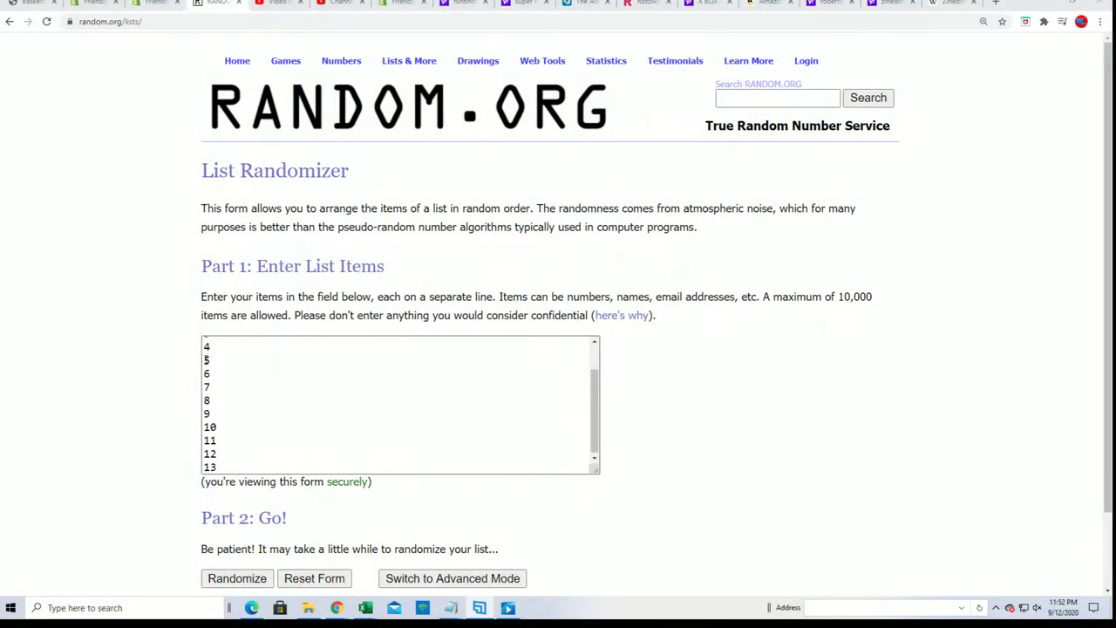
Clear the default numbers 1–13 from the List Randomizer's item box
scroll(222, 390, up, 1)
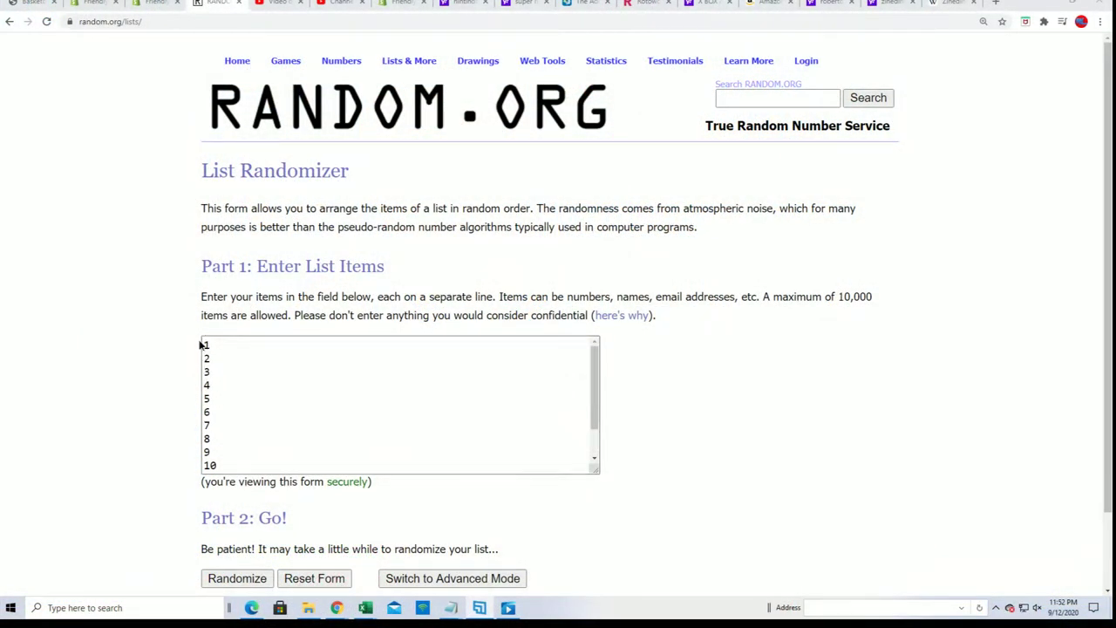
mouse_move(202, 343)
mouse_down()
mouse_move(277, 521)
mouse_move(252, 482)
mouse_up()
click(207, 357)
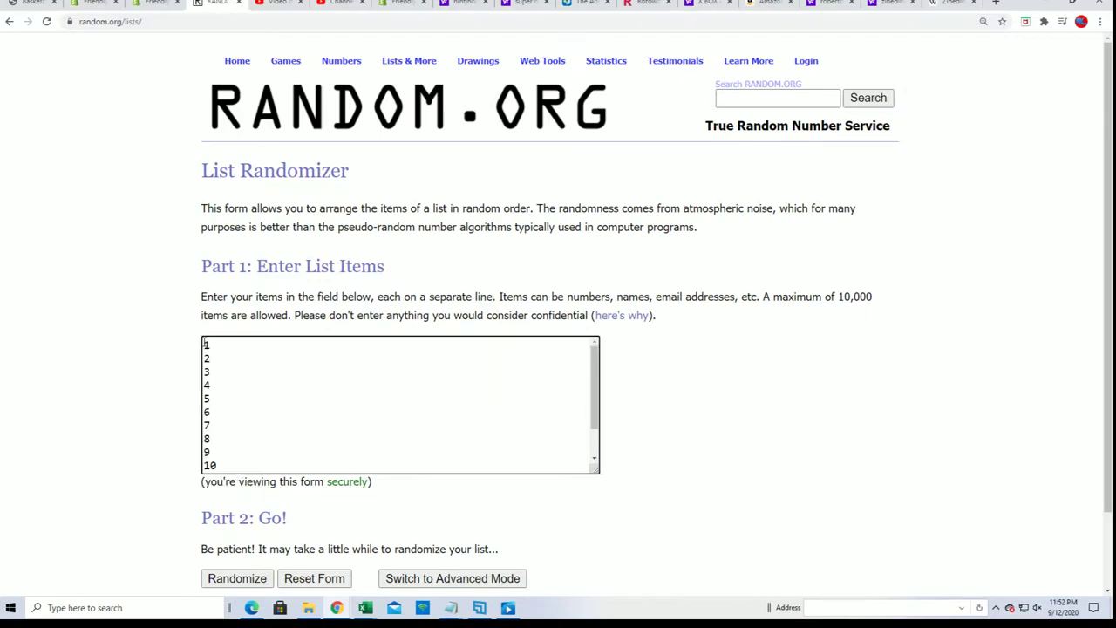
mouse_move(206, 345)
mouse_down()
mouse_move(212, 455)
mouse_move(271, 509)
mouse_up()
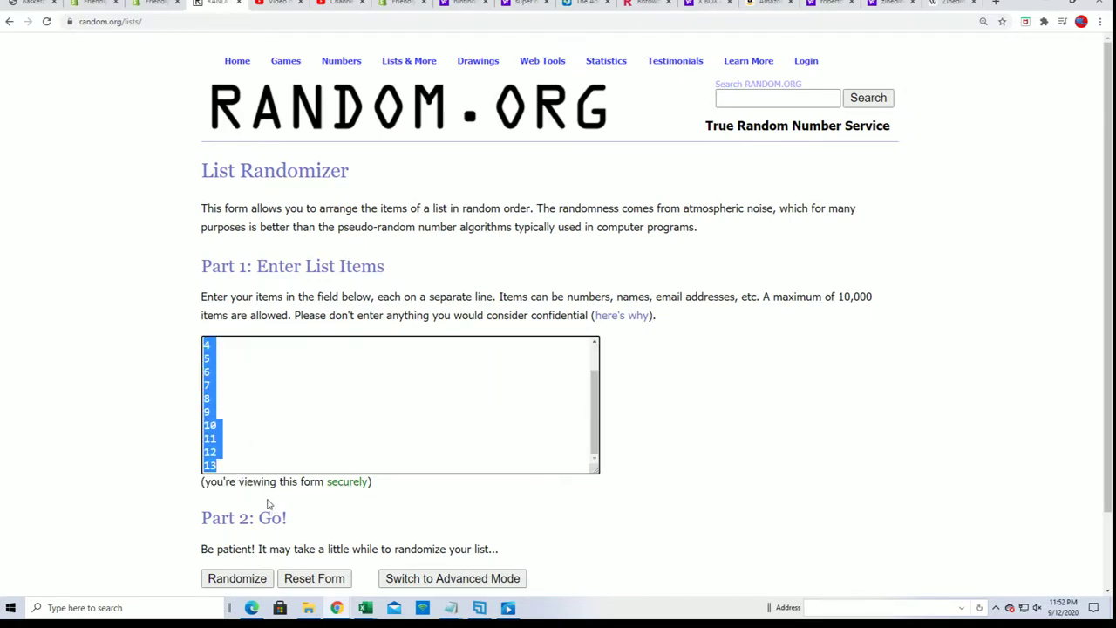
key(Delete)
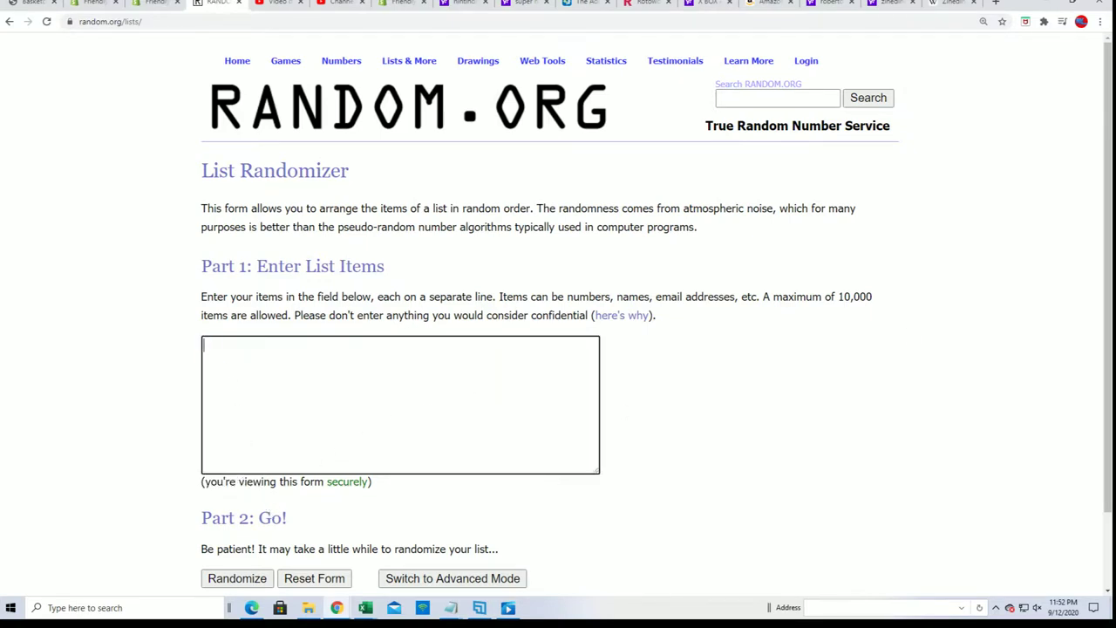
In Notepad, duplicate the owner names below themselves to make 30 entries
key(alt+Tab)
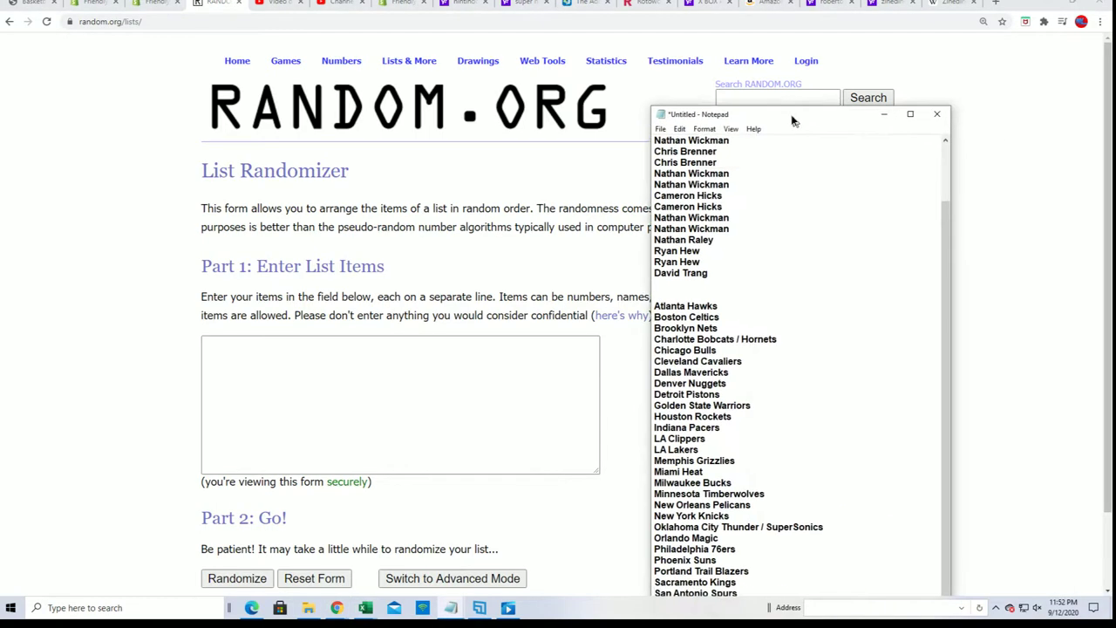
mouse_move(690, 266)
mouse_down()
mouse_move(705, 135)
mouse_move(666, 179)
mouse_move(628, 179)
mouse_up()
right_click(665, 198)
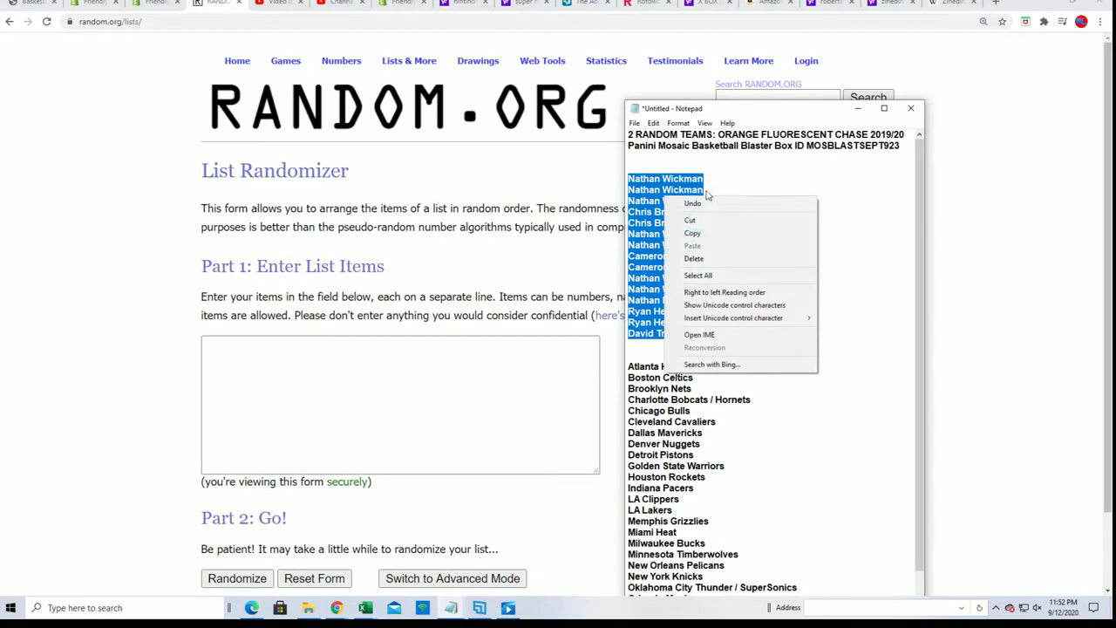
click(685, 233)
click(636, 343)
right_click(719, 345)
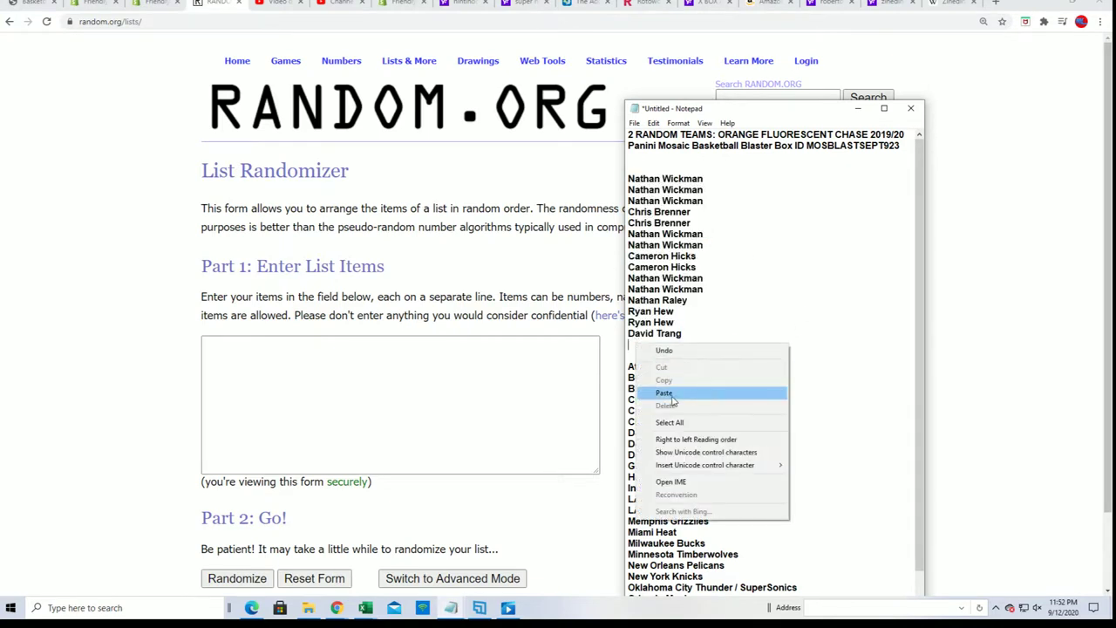
click(732, 394)
Copy the 30 owner names and paste them into the RANDOM.ORG list box
mouse_move(690, 490)
mouse_down()
mouse_move(663, 417)
mouse_move(650, 218)
mouse_move(612, 179)
mouse_up()
right_click(654, 195)
click(685, 231)
right_click(243, 353)
click(271, 443)
Randomize the 30 owner names, then reshuffle them five more times with Again!
scroll(728, 424, down, 1)
click(237, 493)
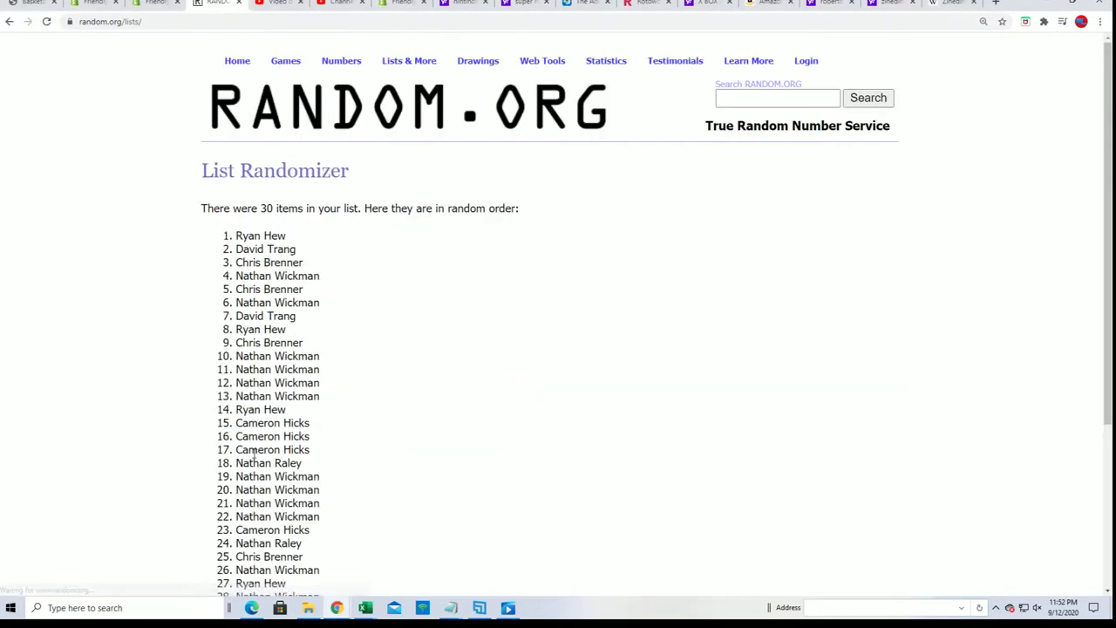
scroll(266, 433, down, 3)
click(213, 489)
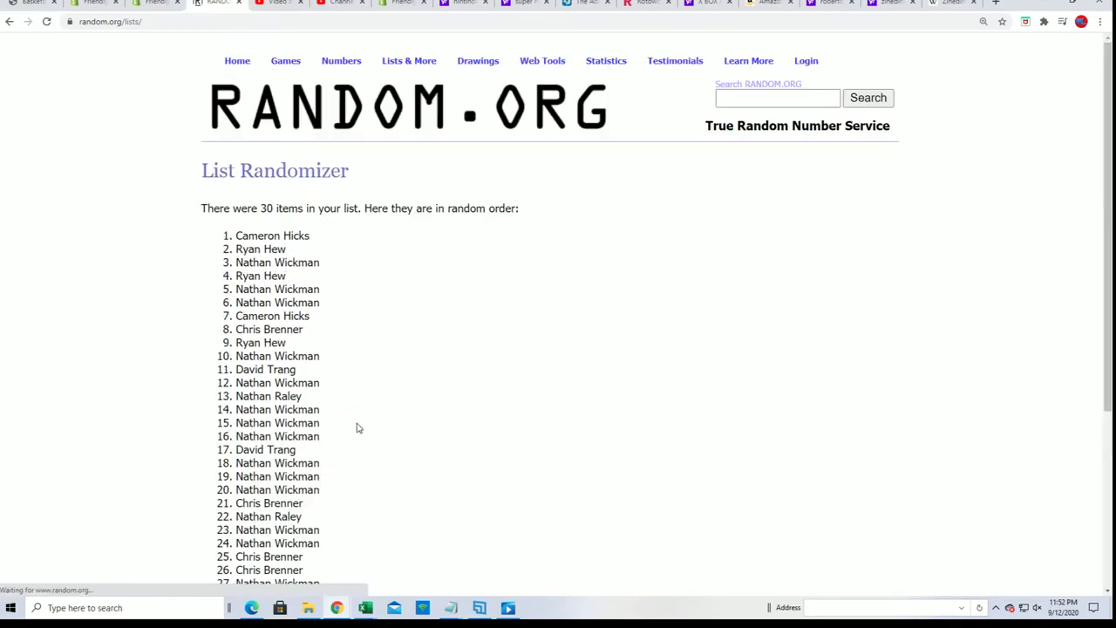
scroll(361, 428, down, 3)
click(216, 529)
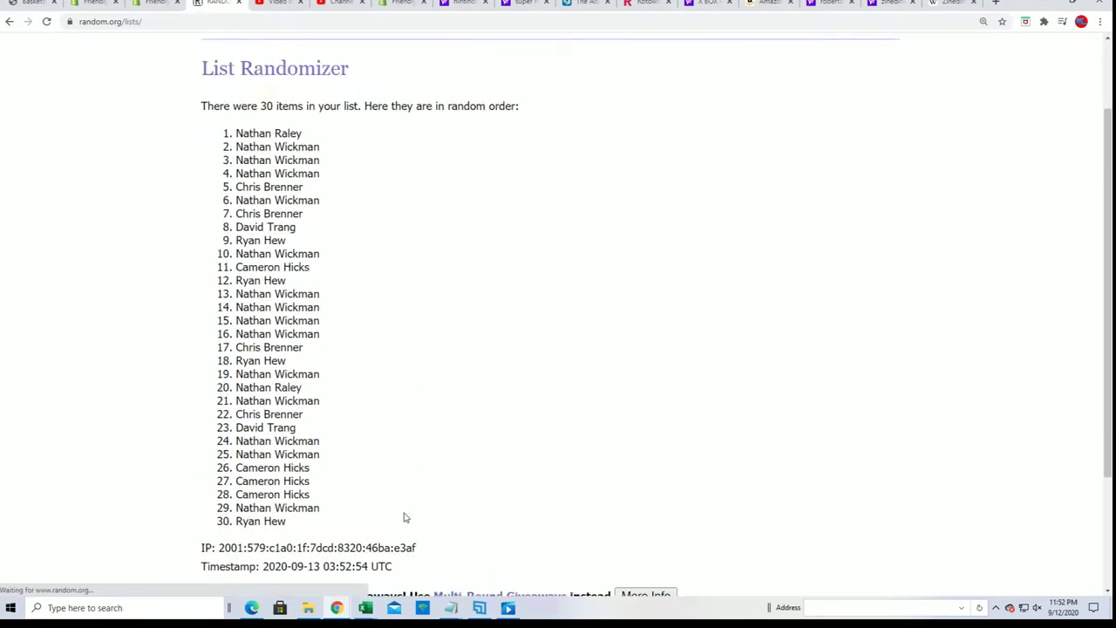
scroll(288, 492, down, 3)
click(223, 491)
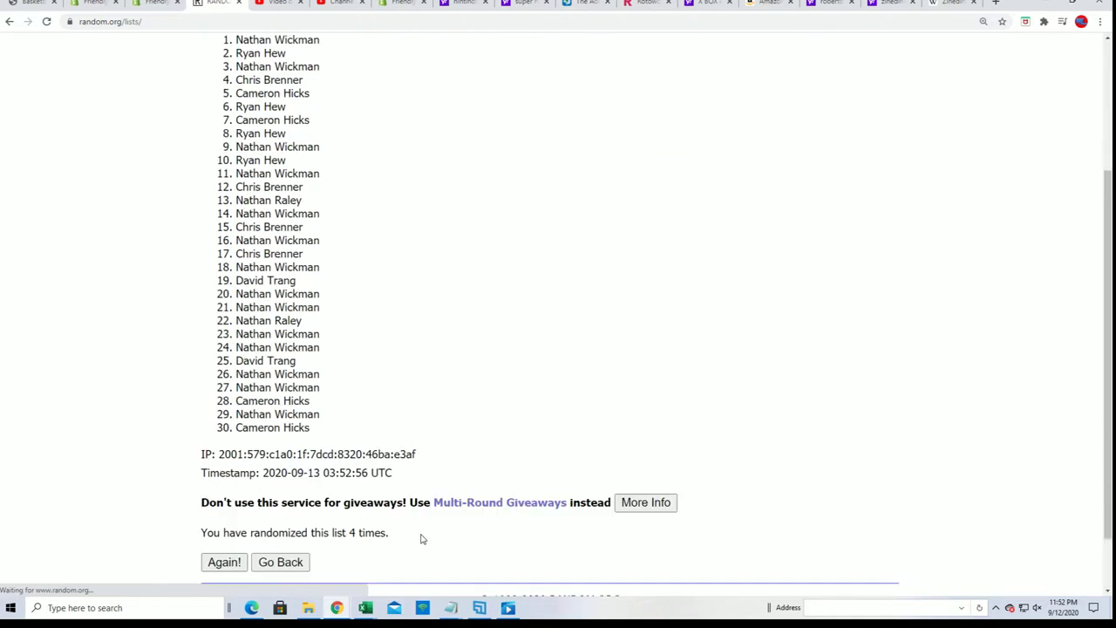
click(222, 489)
scroll(349, 510, down, 5)
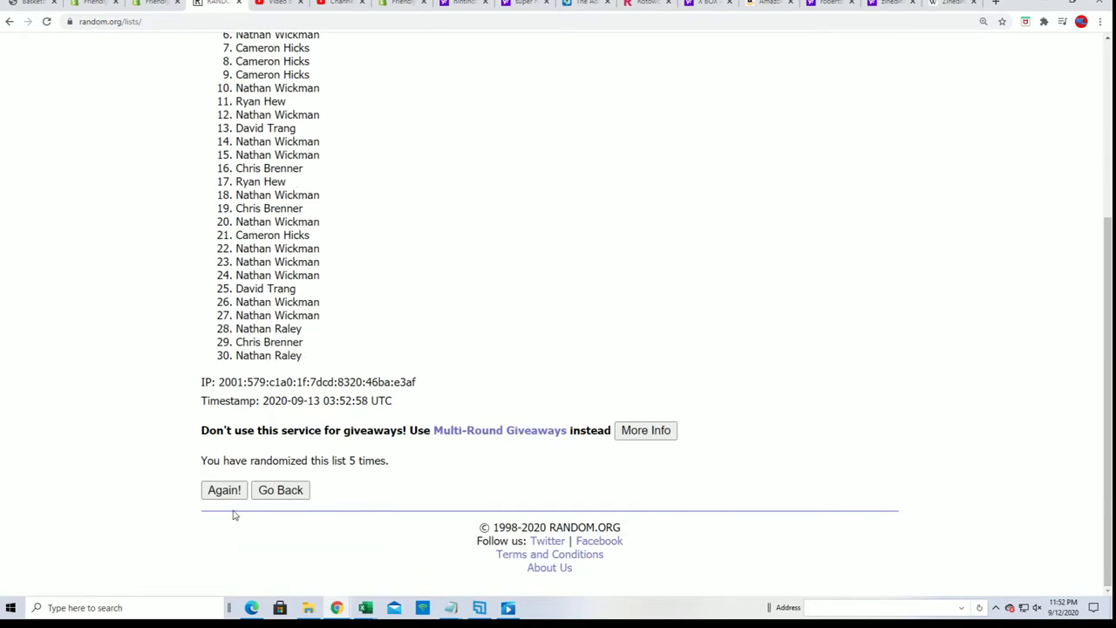
click(220, 491)
scroll(369, 349, down, 5)
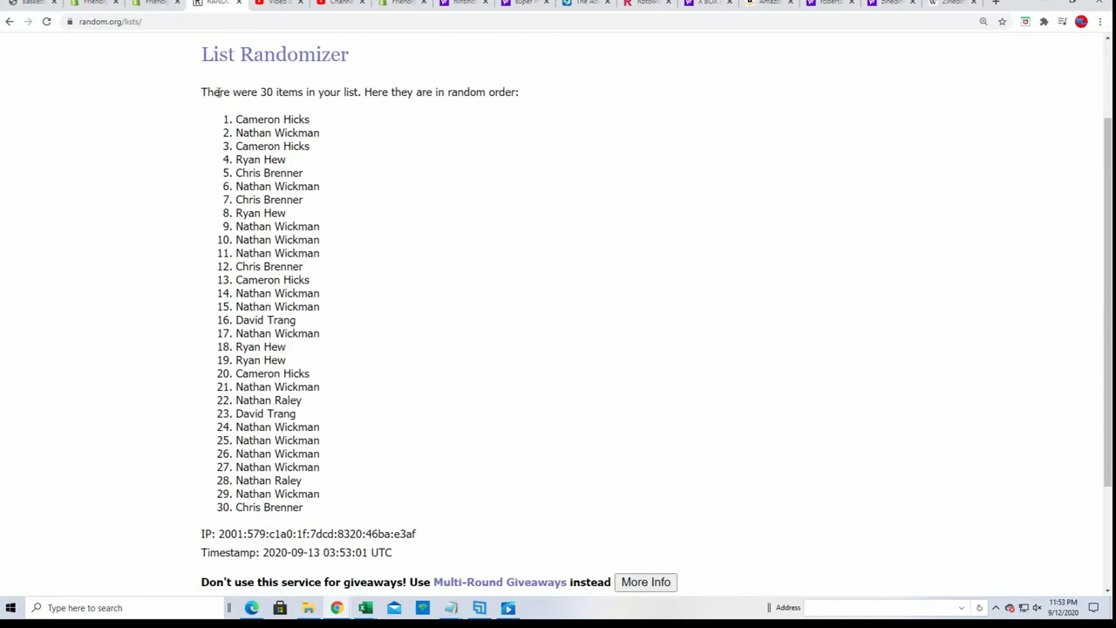
Copy the final shuffled order of all 30 owner names and switch to Excel
mouse_move(236, 111)
mouse_down()
mouse_move(312, 398)
mouse_move(319, 500)
mouse_up()
right_click(306, 469)
click(320, 476)
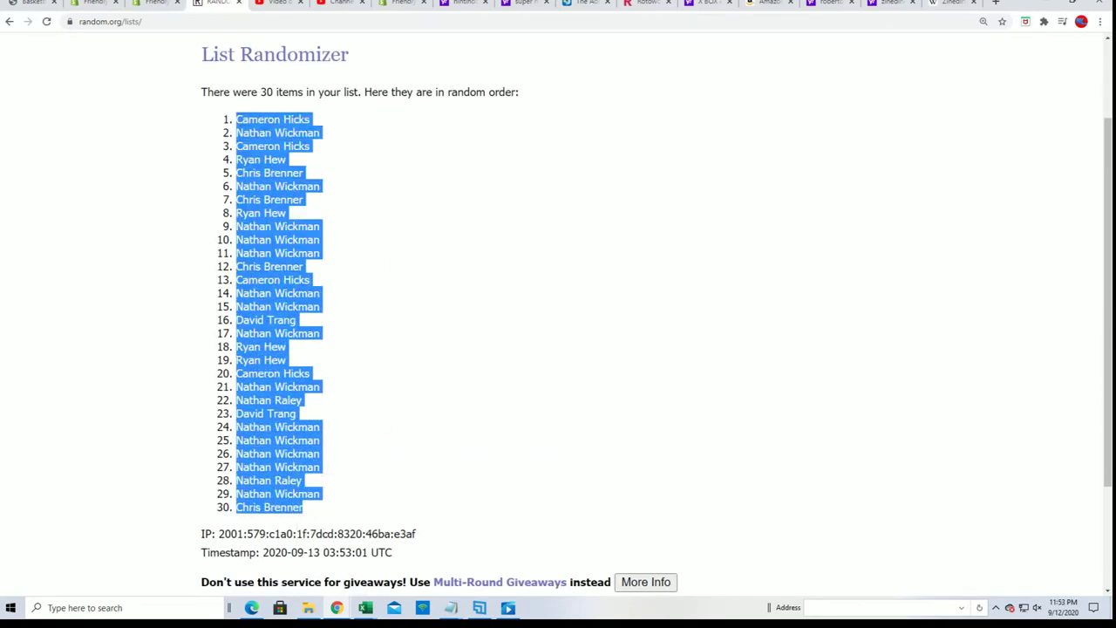
key(alt+Tab)
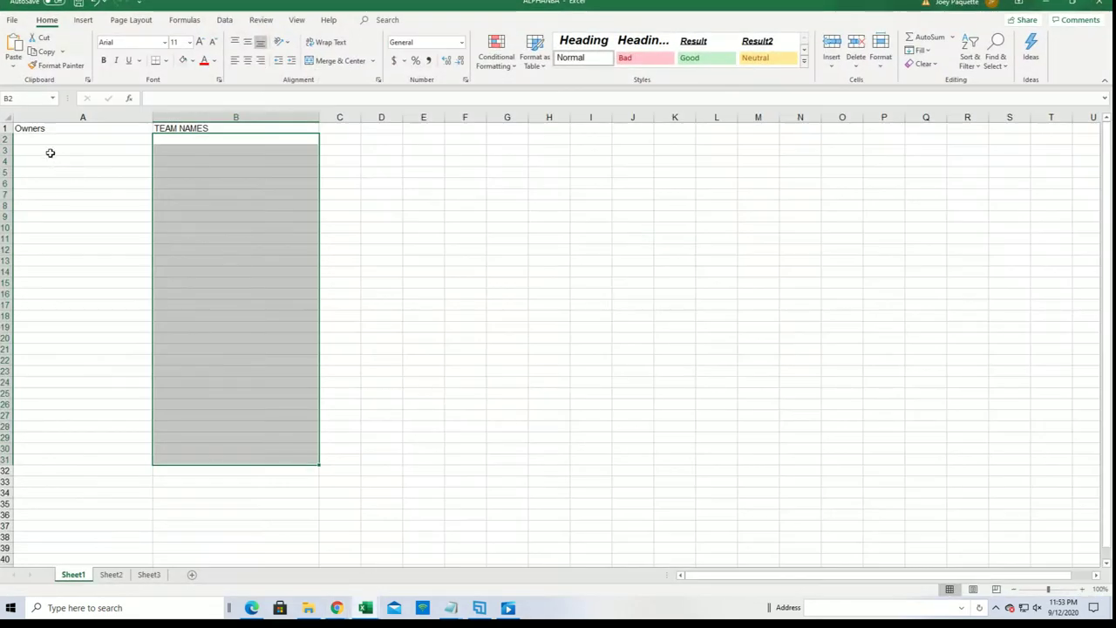
Paste the shuffled owner names as text into A2:A31
click(30, 142)
right_click(30, 142)
click(61, 221)
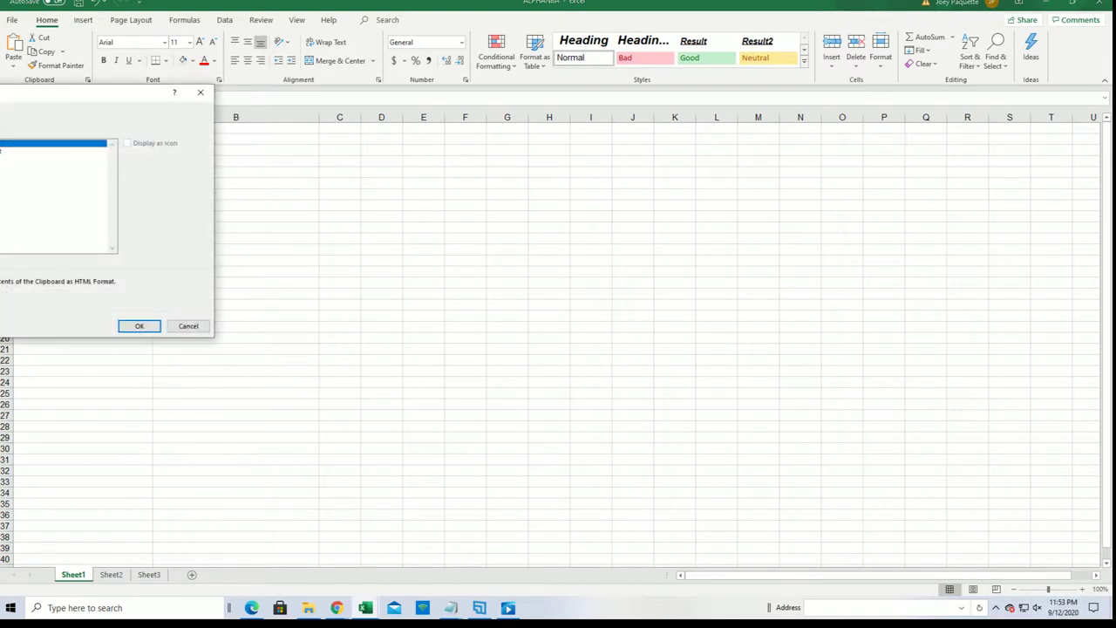
click(139, 326)
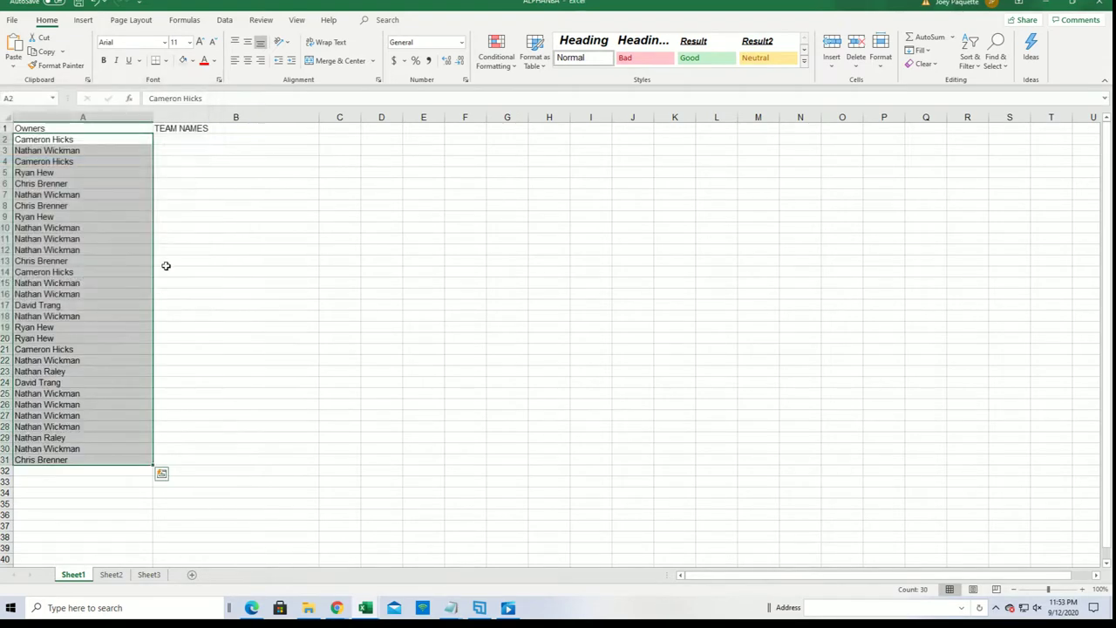
Narrow column A to fit the names, zoom the sheet in, and select B2
click(143, 119)
drag(153, 118, 89, 145)
click(1083, 589)
click(1082, 588)
click(116, 145)
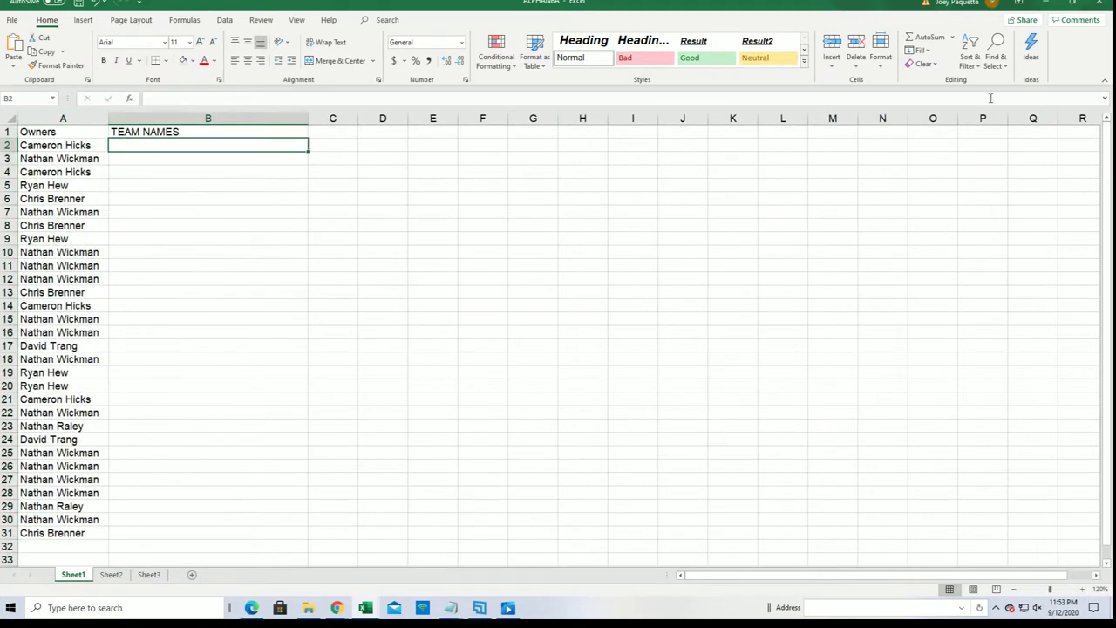
Minimize Excel and reload a blank List Randomizer form
click(1046, 3)
scroll(466, 175, up, 2)
click(410, 79)
Copy the NBA teams, Atlanta Hawks through Washington Wizards, from Notepad into the list box
key(alt+Tab)
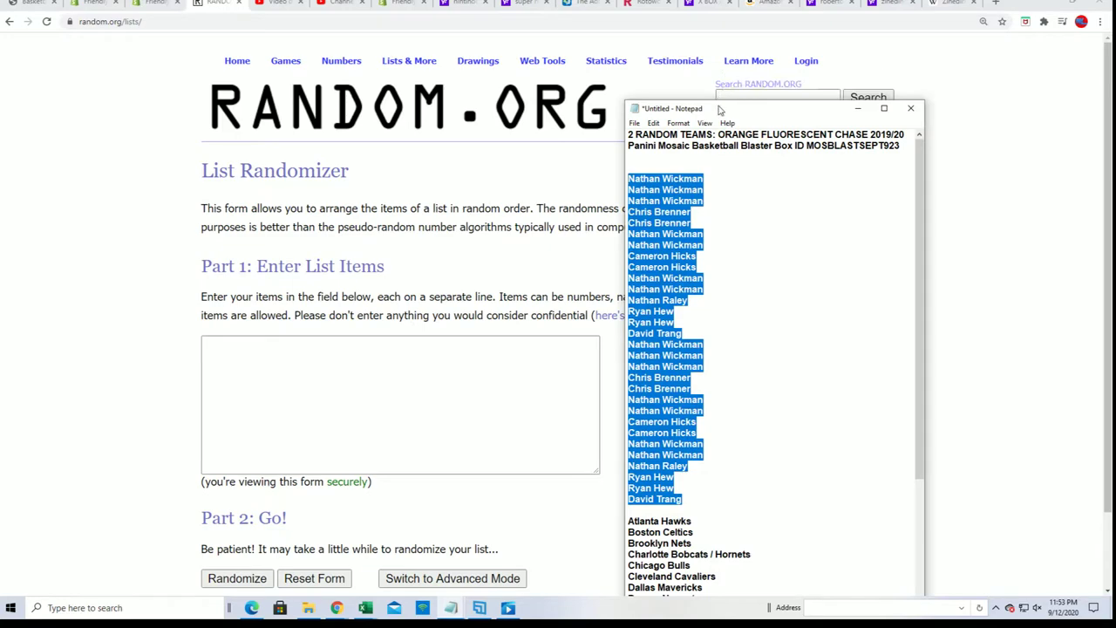
drag(715, 100, 715, 0)
scroll(757, 467, down, 5)
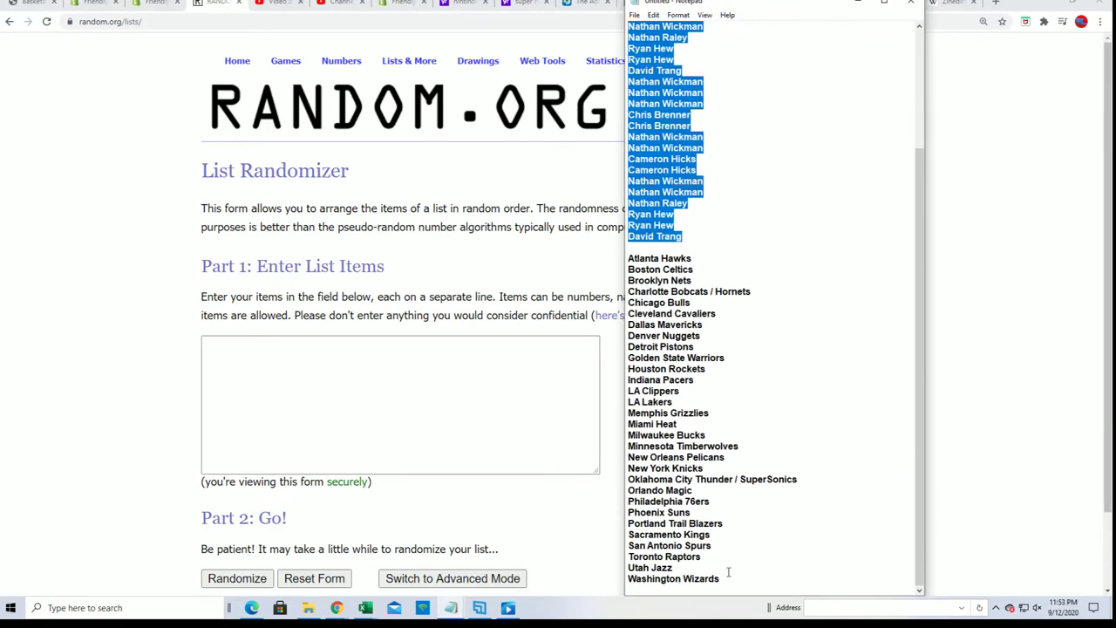
drag(724, 583, 618, 255)
right_click(643, 268)
click(671, 313)
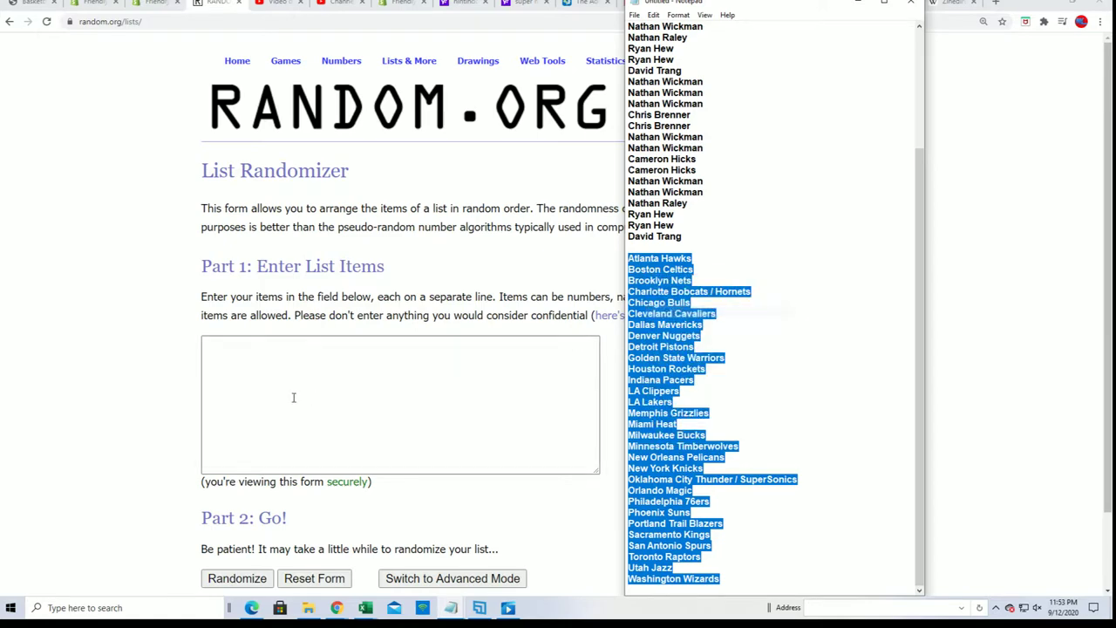
click(231, 350)
right_click(232, 351)
click(296, 440)
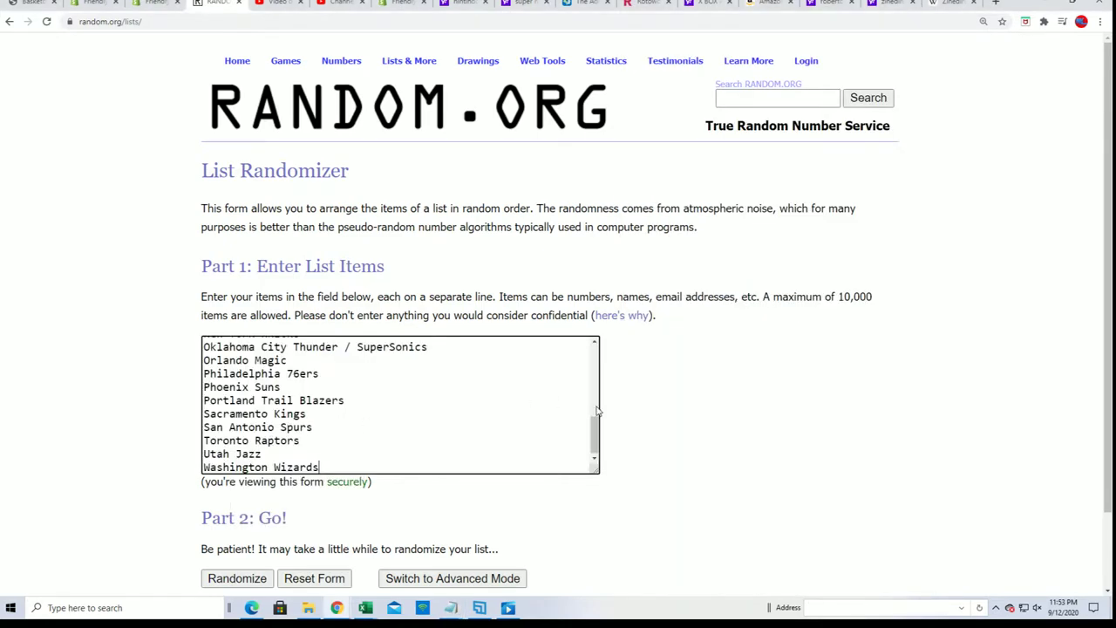
Randomize the 30 team names, then reshuffle them six more times with Again!
scroll(489, 497, down, 1)
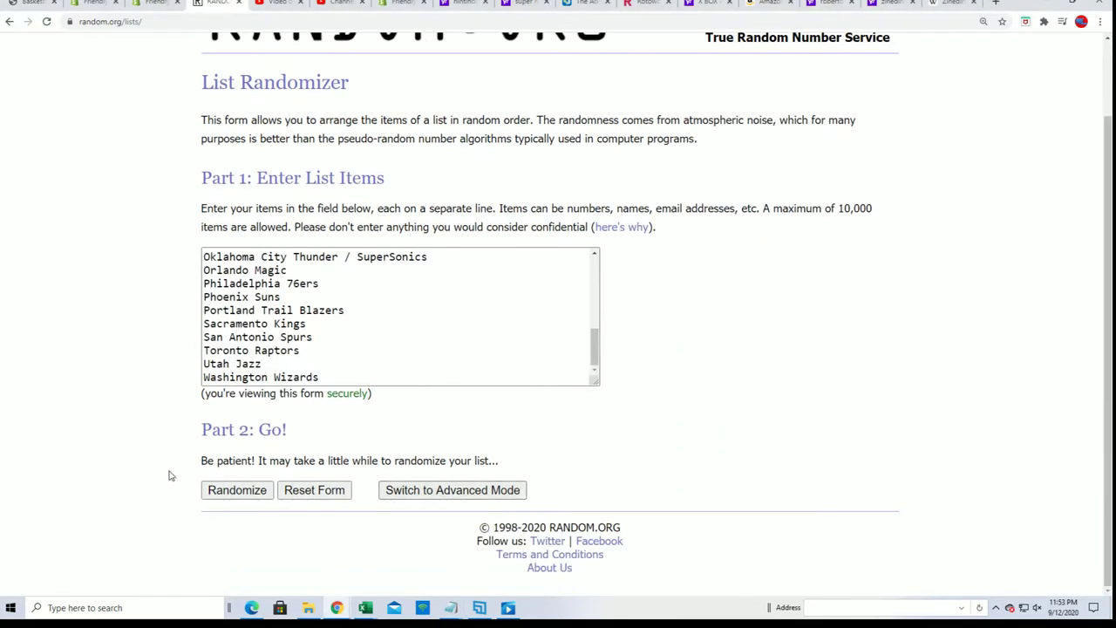
click(232, 494)
scroll(218, 494, down, 3)
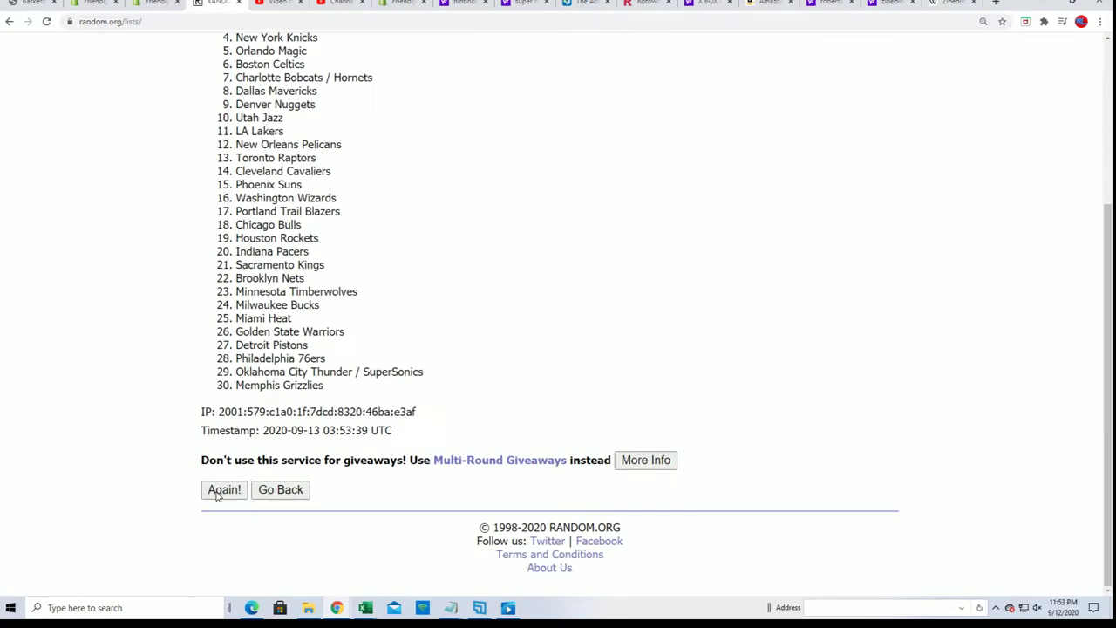
click(213, 491)
scroll(209, 488, down, 3)
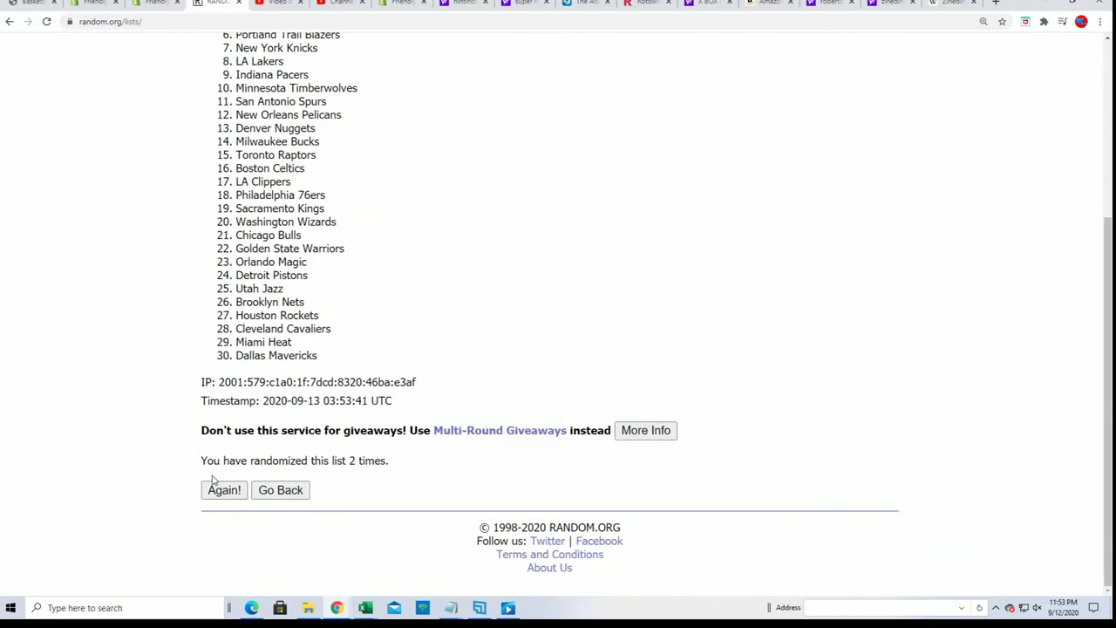
click(225, 491)
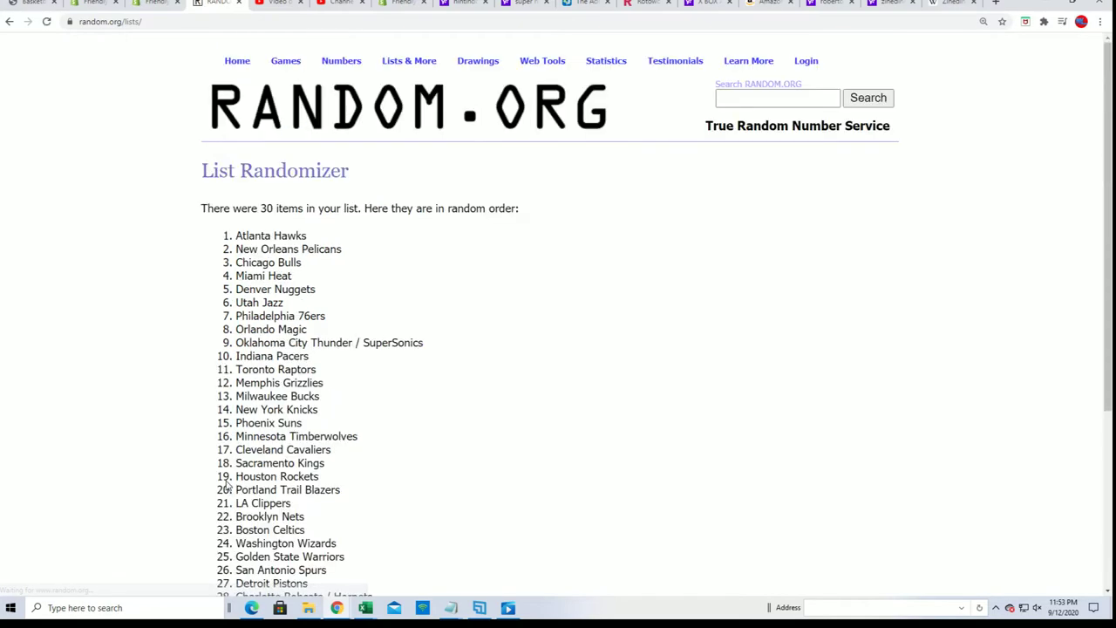
scroll(231, 488, down, 2)
scroll(229, 488, down, 2)
click(221, 489)
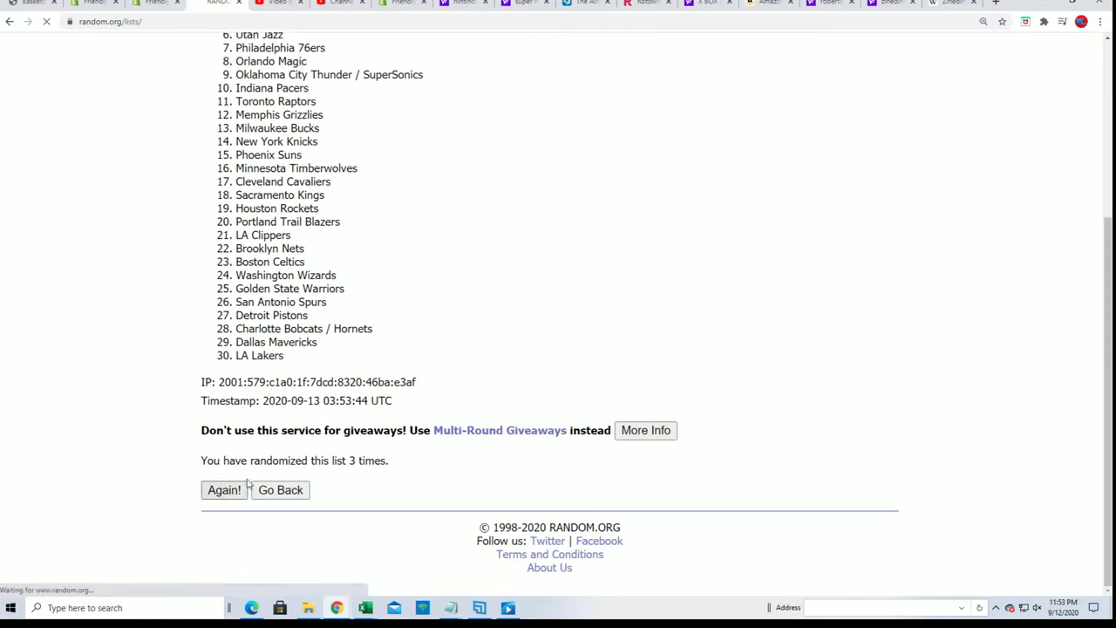
scroll(233, 494, down, 3)
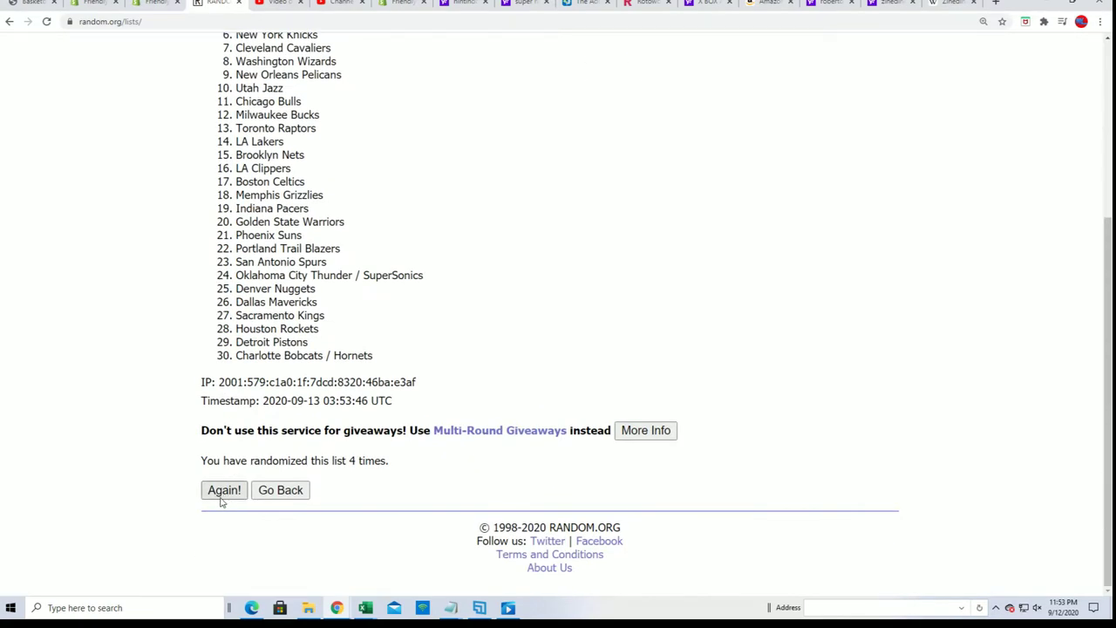
click(214, 491)
scroll(229, 475, down, 3)
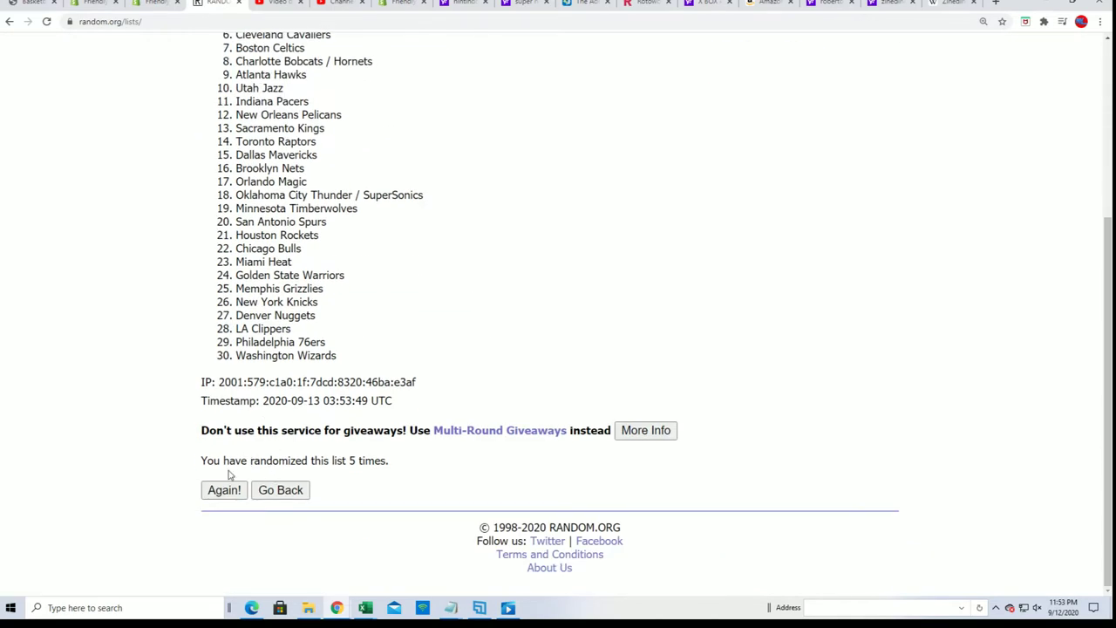
click(229, 490)
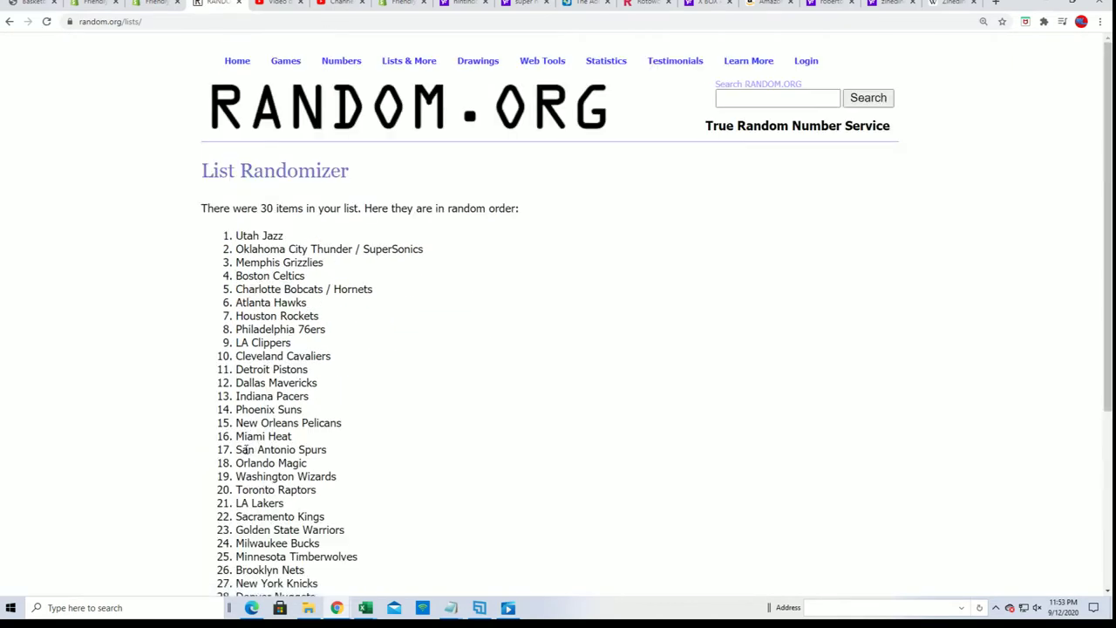
scroll(246, 450, down, 3)
click(222, 490)
scroll(266, 155, down, 2)
Copy the final randomized team list, starting with San Antonio Spurs, and switch to Excel
drag(242, 57, 379, 450)
right_click(303, 383)
click(309, 392)
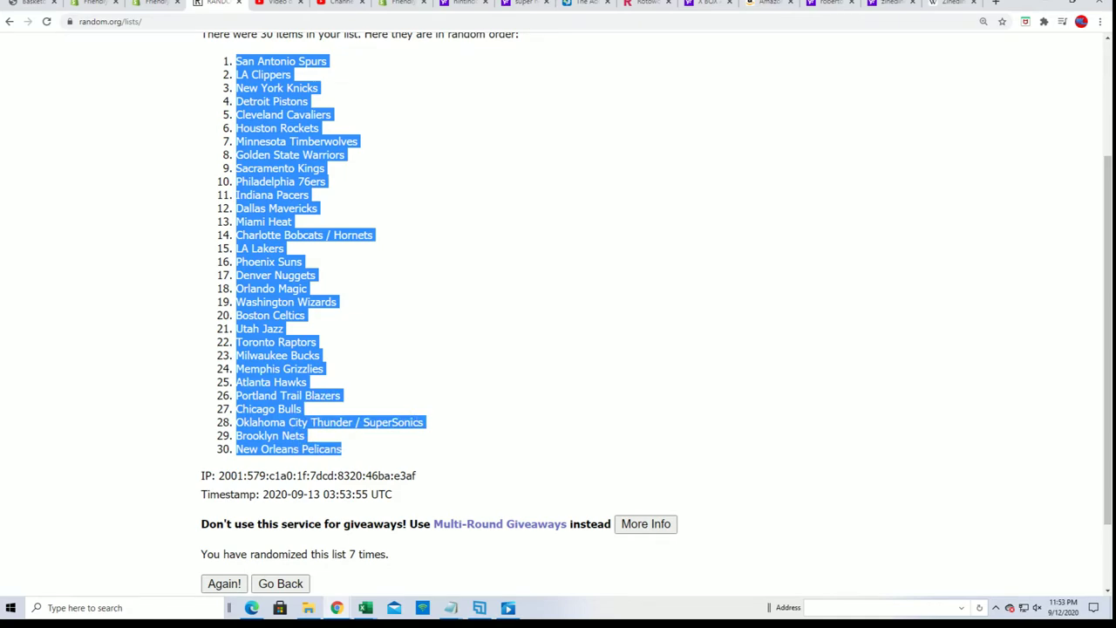
key(alt+Tab)
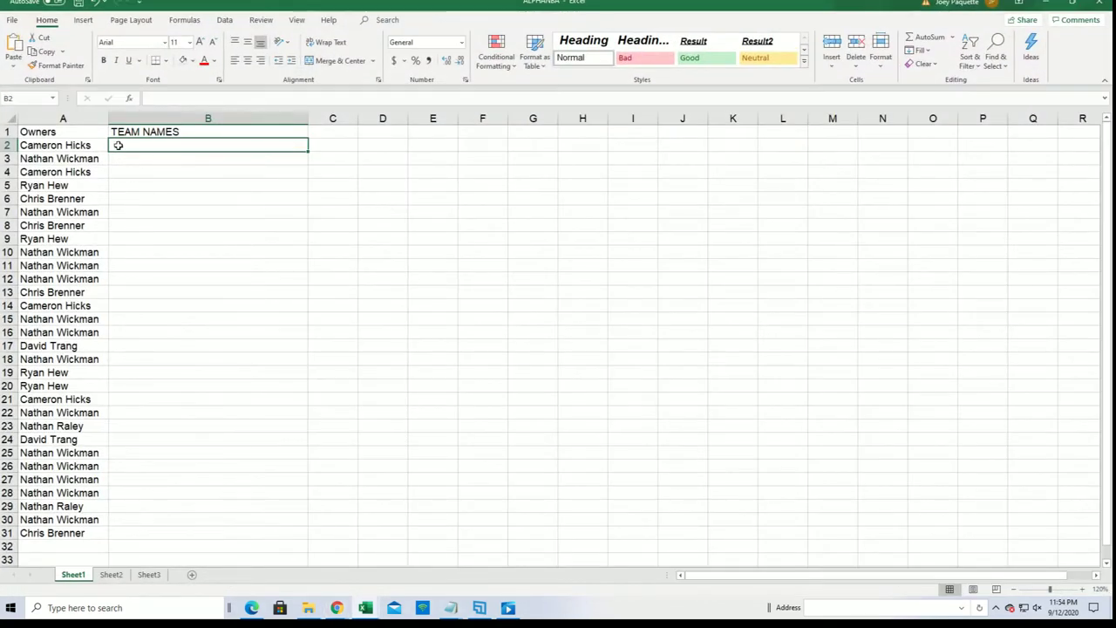
Paste the randomized team names as text into B2:B31
right_click(117, 144)
click(161, 224)
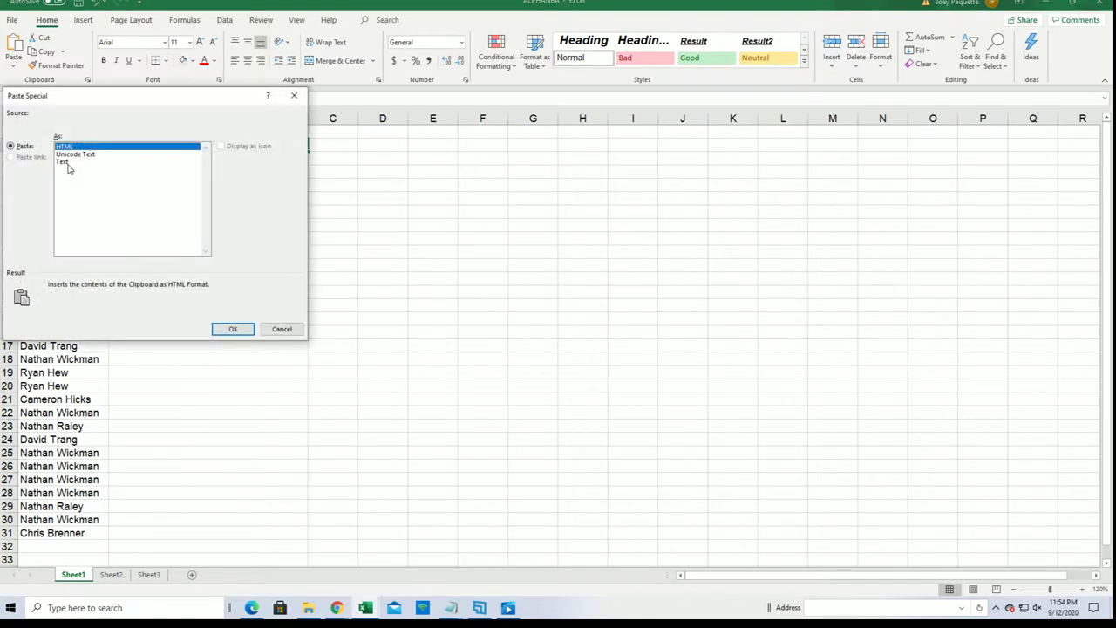
click(66, 162)
click(231, 329)
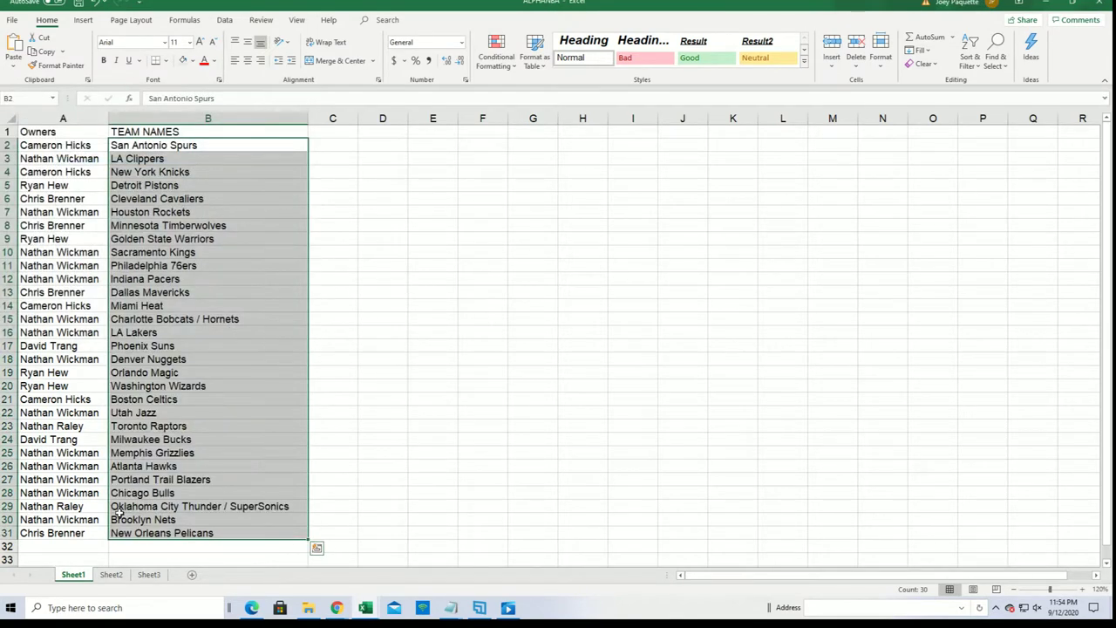
Spot-check the pasted owners and teams in rows 4, 16, 25 and 31
click(93, 535)
click(118, 533)
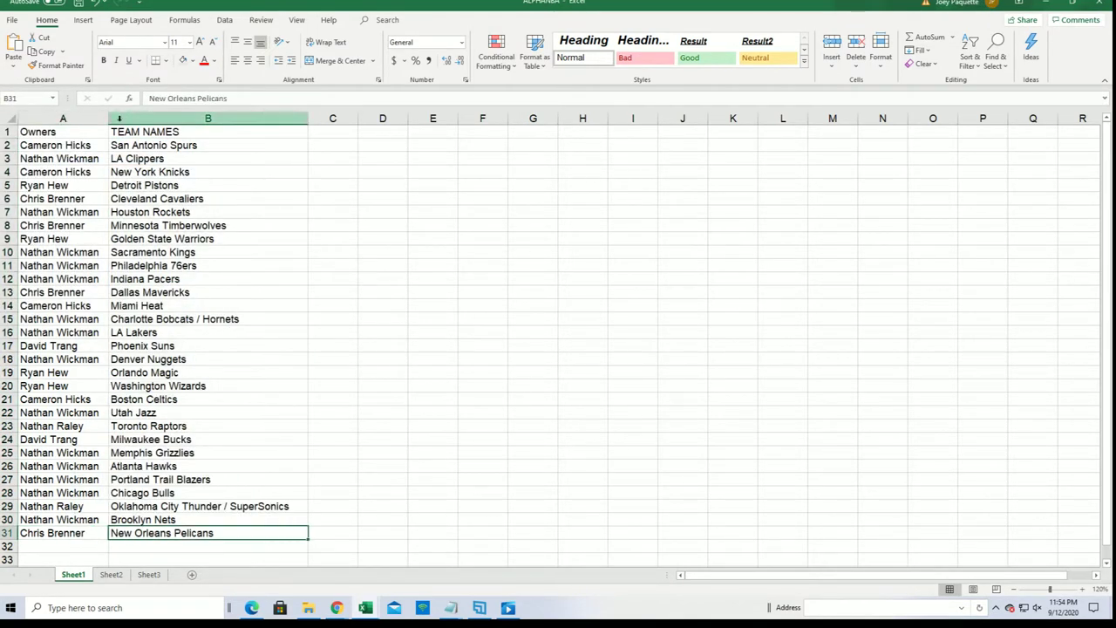
click(80, 172)
click(135, 173)
click(131, 338)
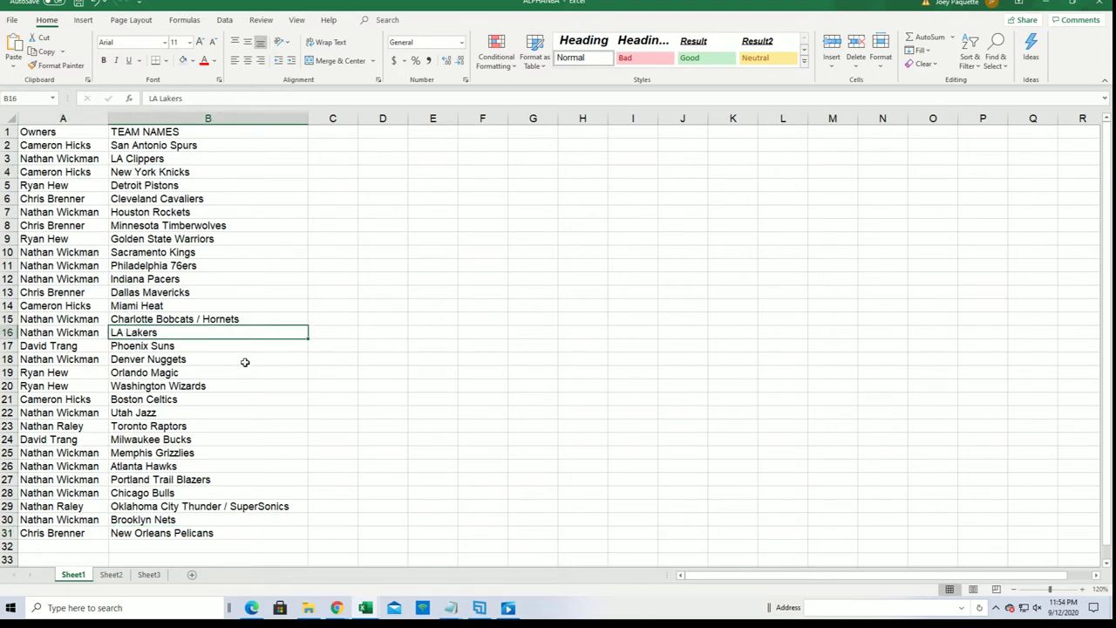
click(105, 455)
Sort B2:B31 A to Z, expanding the selection so owners stay paired with teams
mouse_move(131, 143)
mouse_down()
mouse_move(144, 212)
mouse_move(148, 547)
mouse_up()
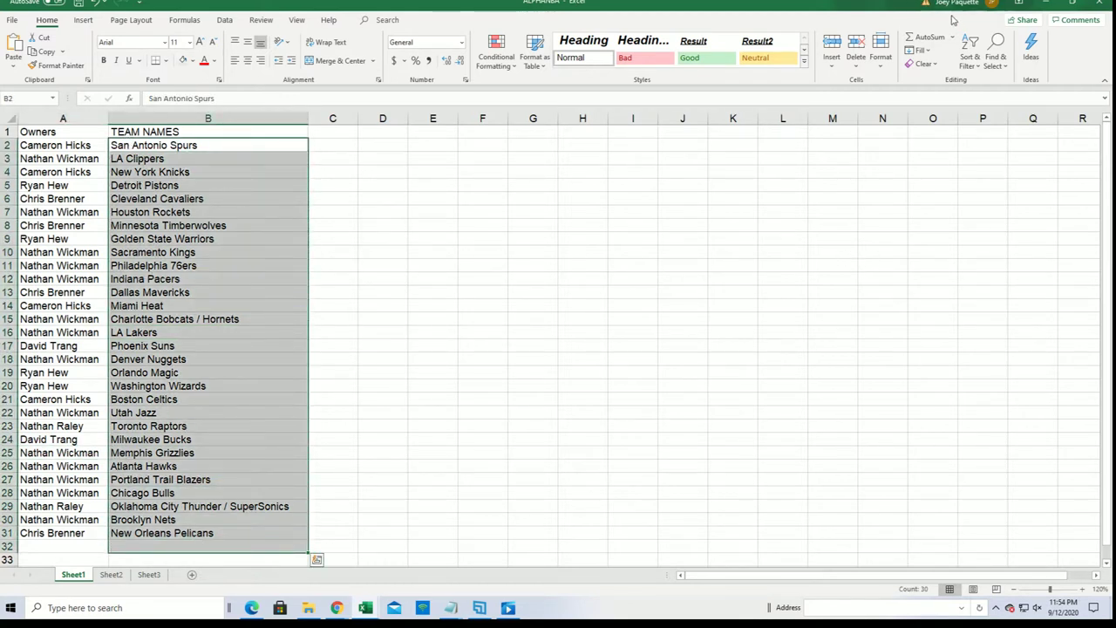
click(970, 59)
click(986, 84)
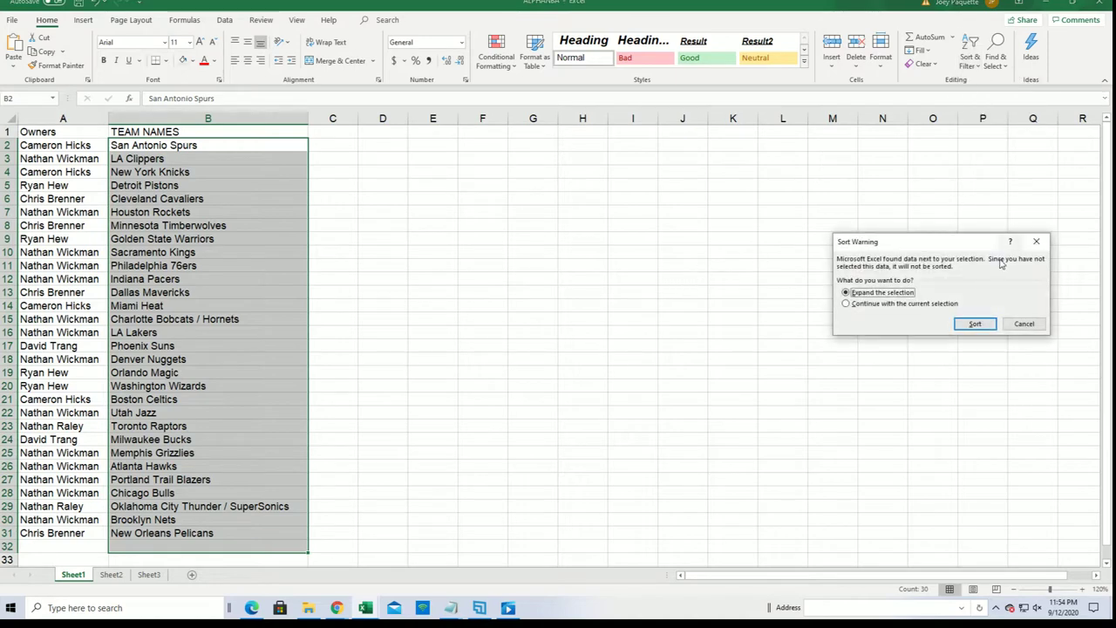
click(975, 323)
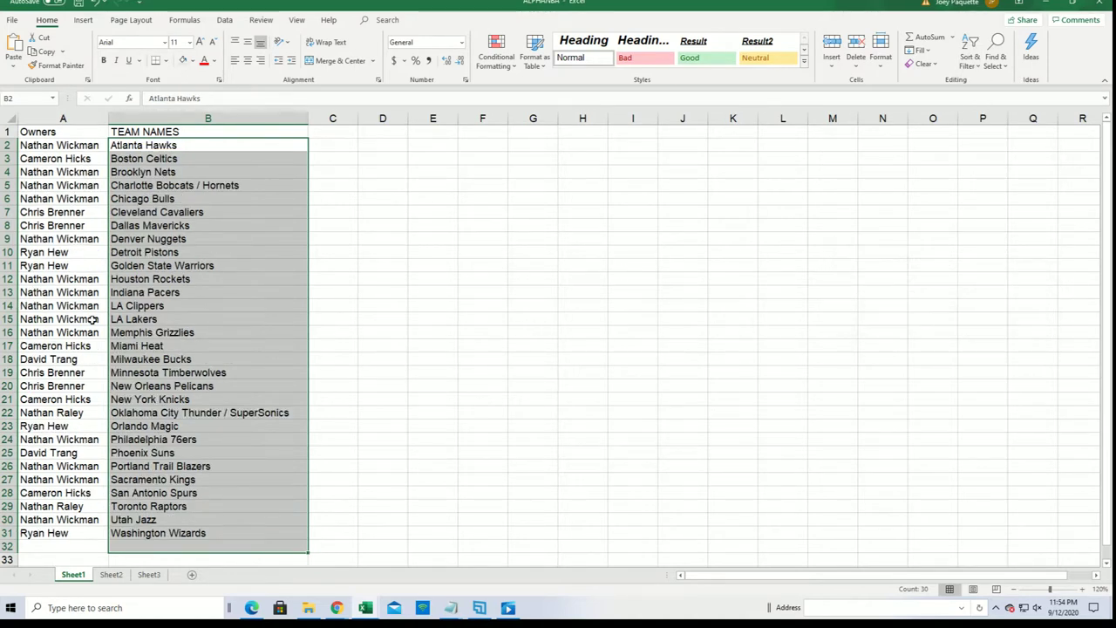
click(89, 398)
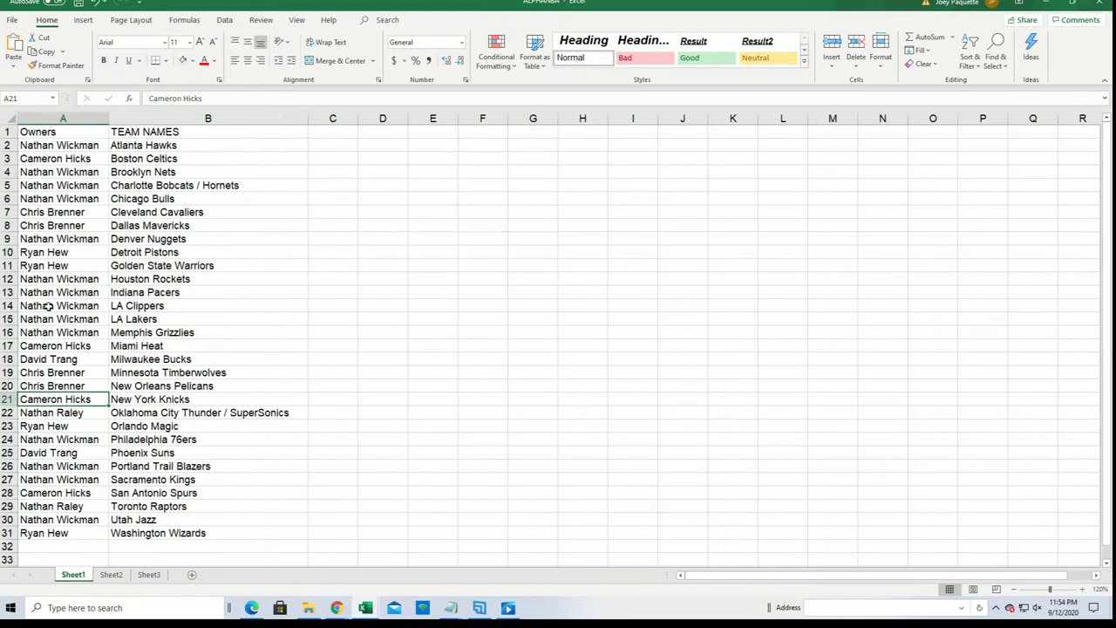